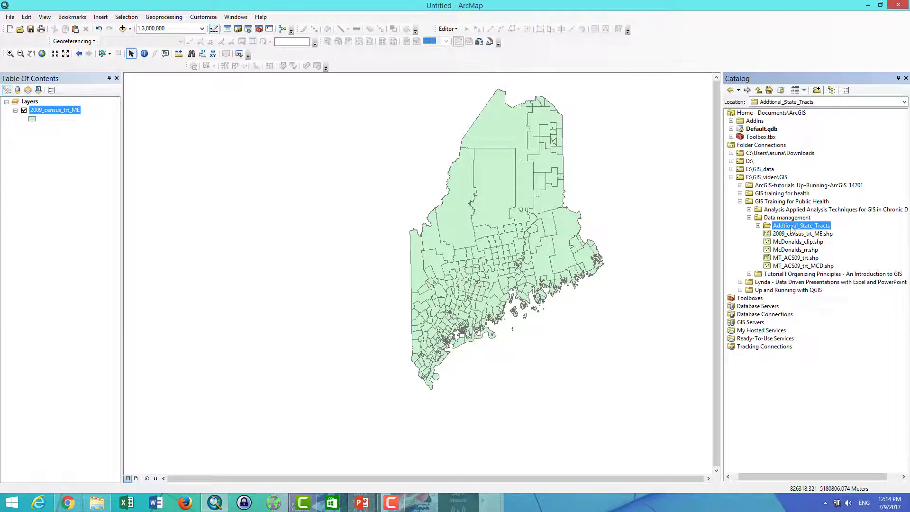
- Create a personal geodatabase named My database in the Addtional_State_Tracts folder
{"action": "right_click", "coordinate": [791, 229]}
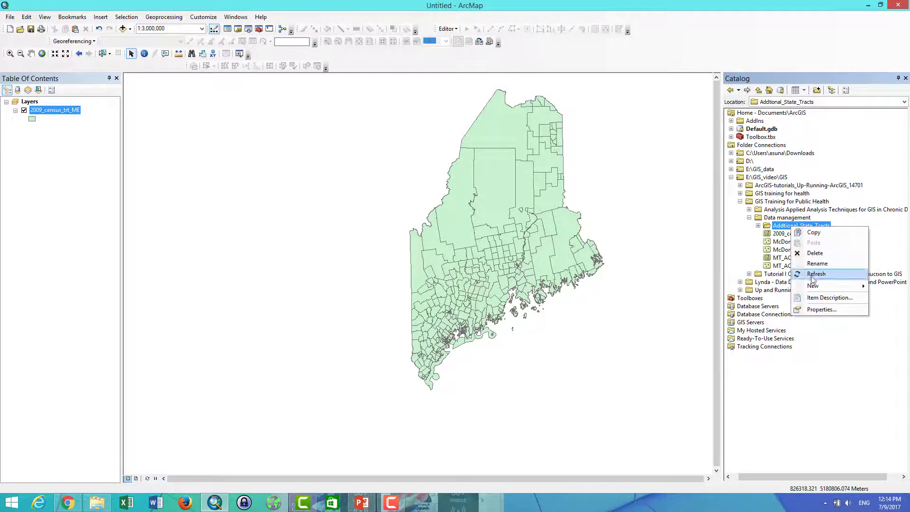
{"action": "mouse_move", "coordinate": [812, 286]}
{"action": "left_click", "coordinate": [740, 307]}
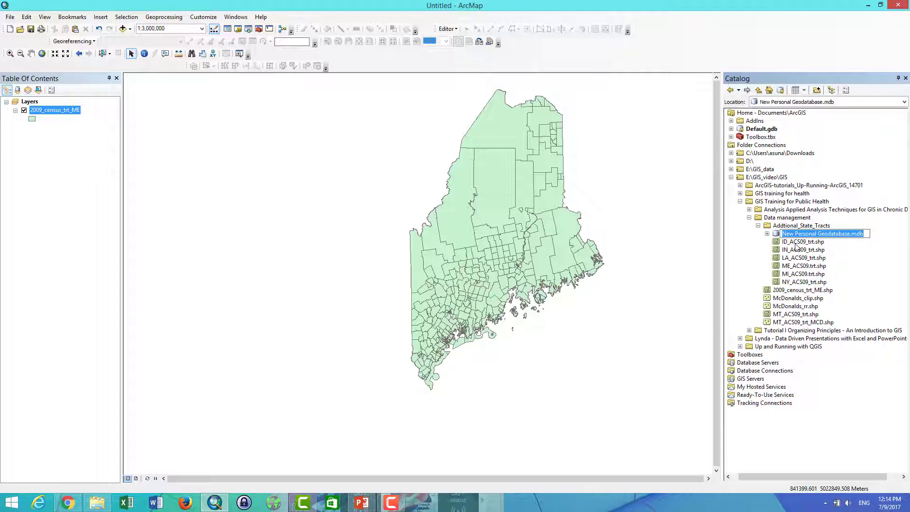
{"action": "type", "text": "My database"}
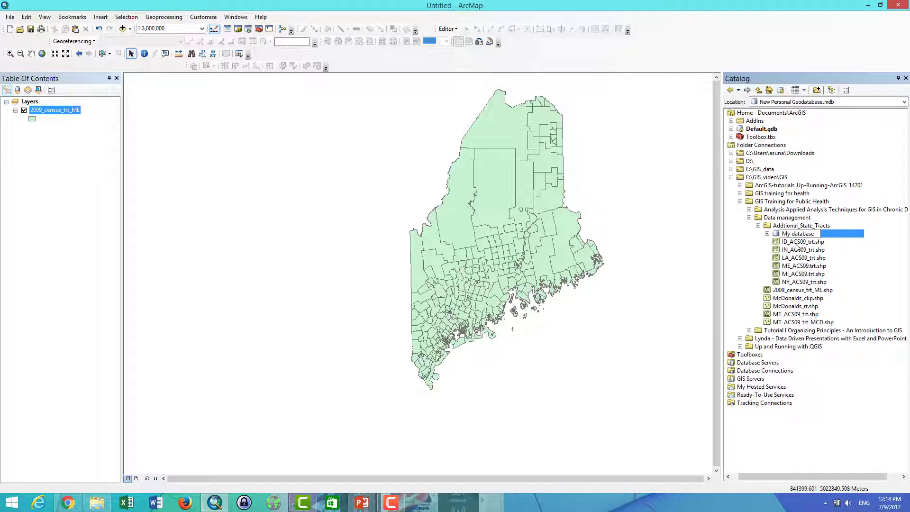
{"action": "key", "text": "Return"}
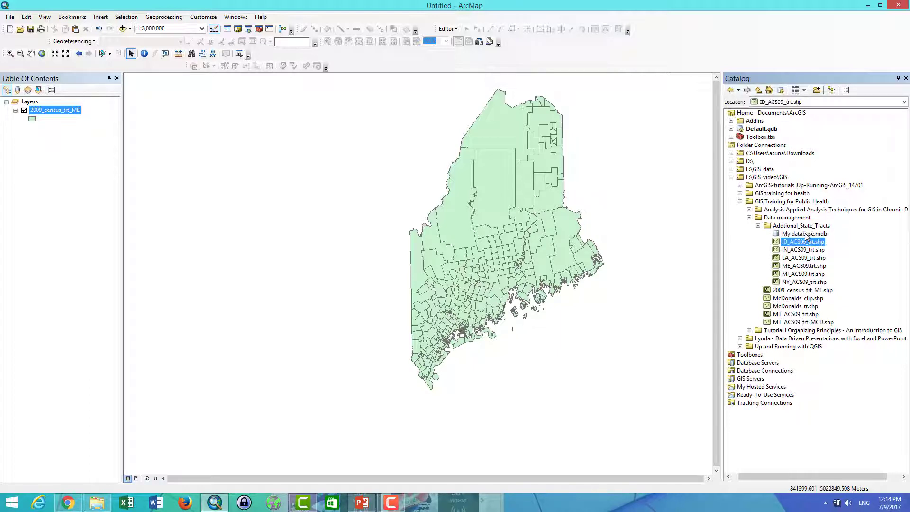
{"action": "right_click", "coordinate": [805, 235]}
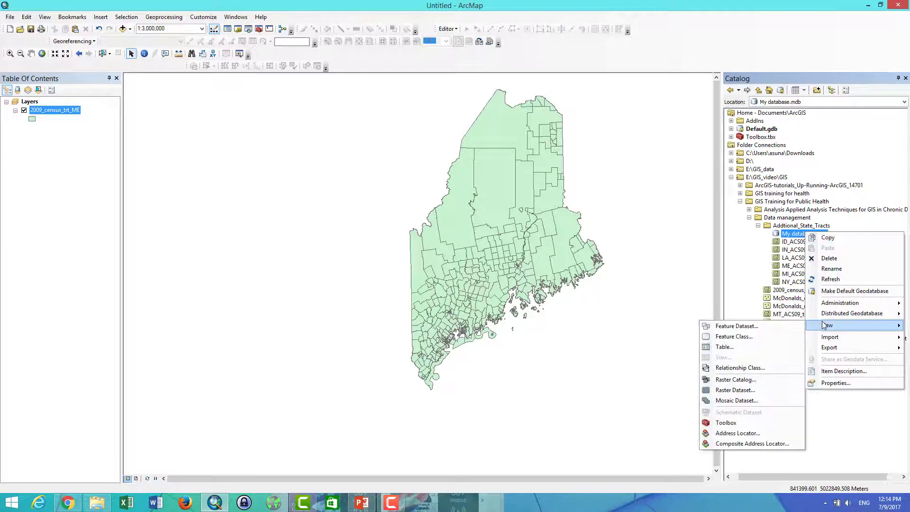
{"action": "left_click", "coordinate": [789, 235]}
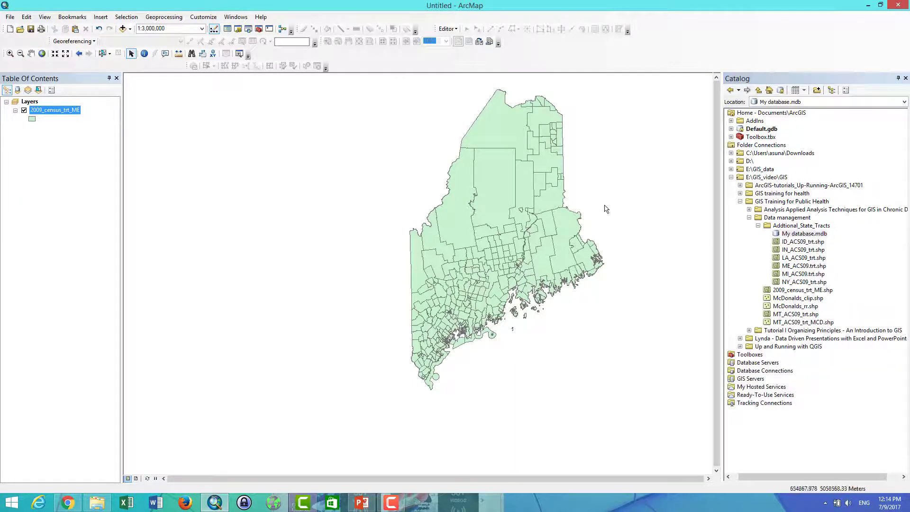
{"action": "left_click", "coordinate": [815, 234]}
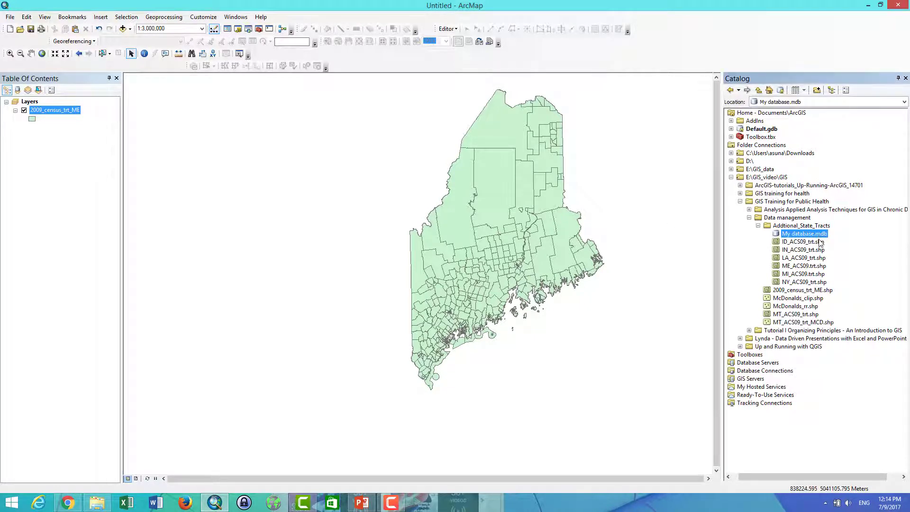
{"action": "left_click", "coordinate": [812, 275]}
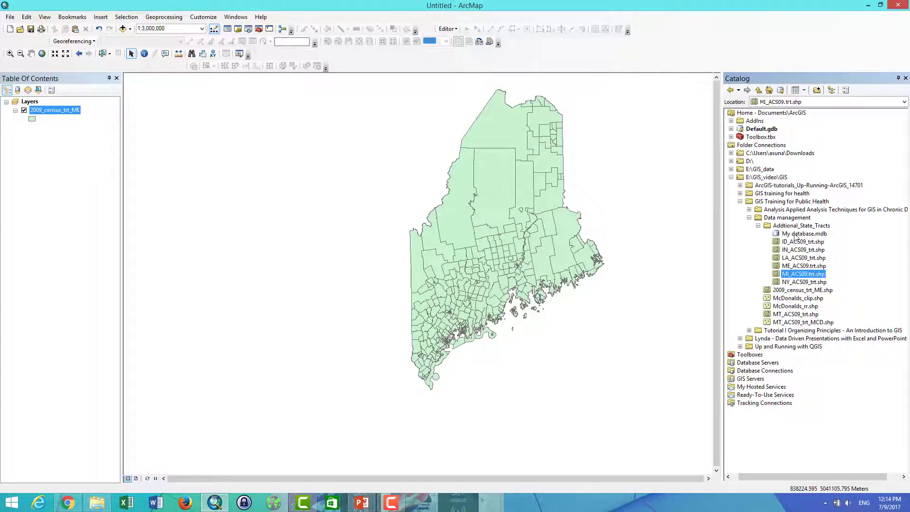
- Add the McDonalds_clip and MT_ACS09_trt shapefiles from the Data management folder to the map
{"action": "left_click", "coordinate": [792, 290]}
{"action": "double_click", "coordinate": [789, 298]}
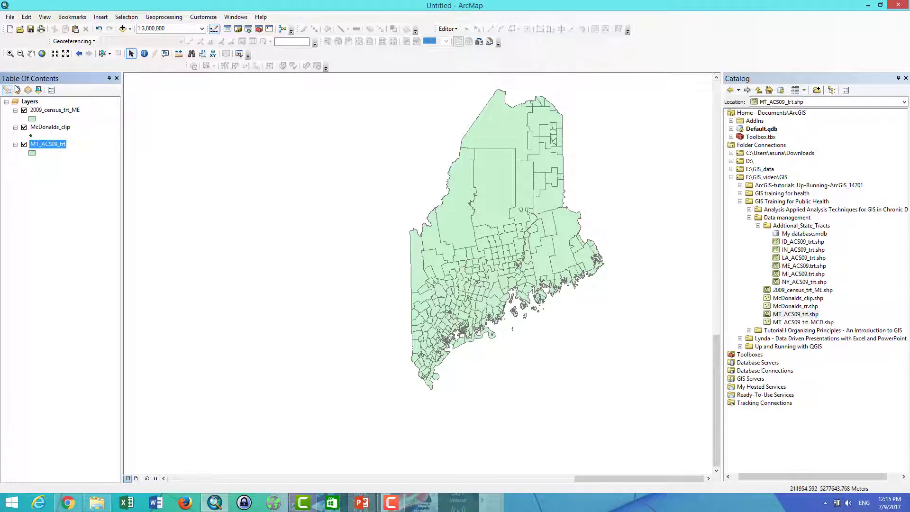
- Import the 2009_census_trt_ME, McDonalds_clip and MT_ACS09_trt layers into My database.mdb as multiple feature classes
{"action": "left_click", "coordinate": [797, 233]}
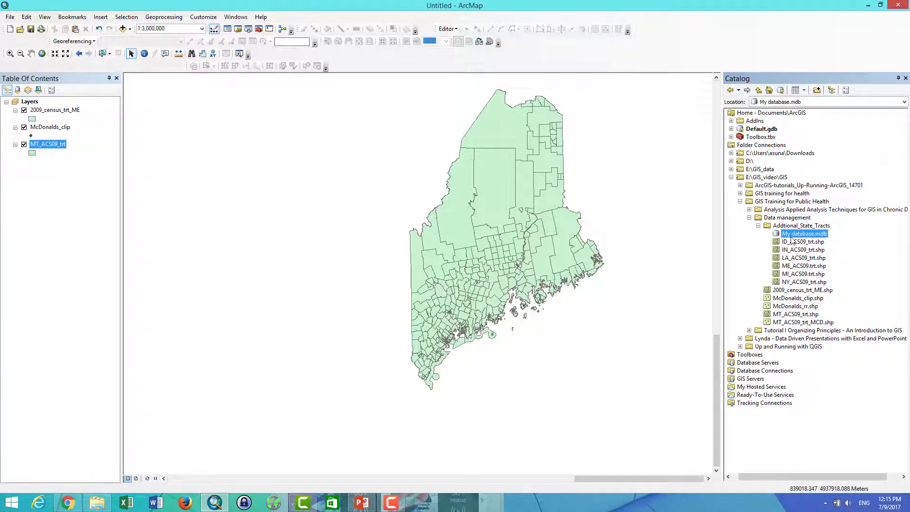
{"action": "right_click", "coordinate": [797, 237]}
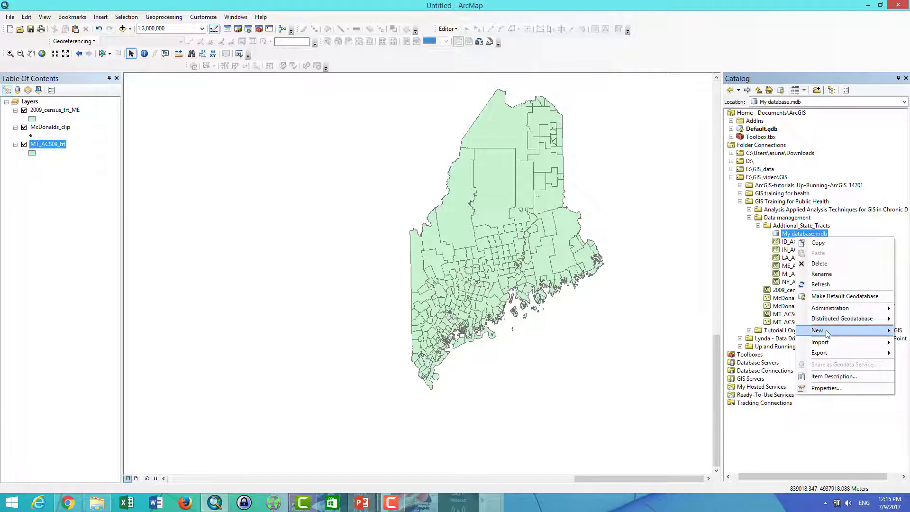
{"action": "mouse_move", "coordinate": [827, 341]}
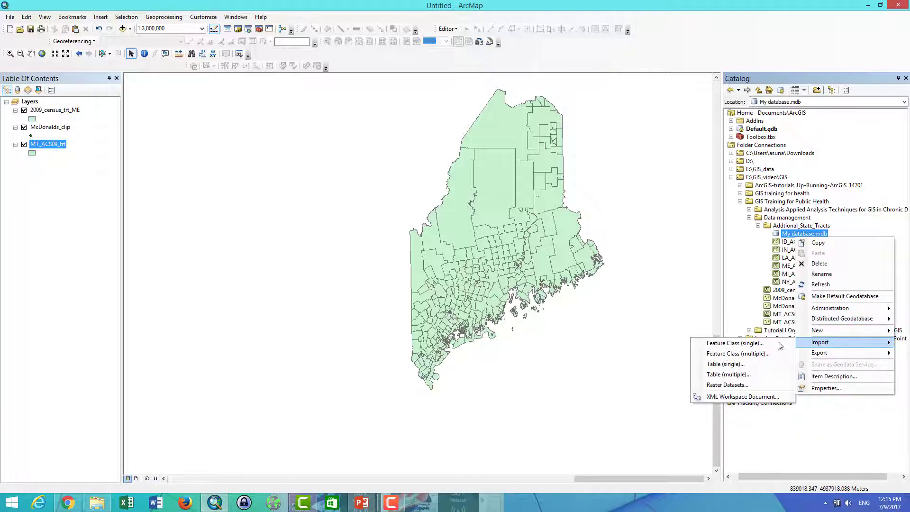
{"action": "left_click", "coordinate": [746, 356]}
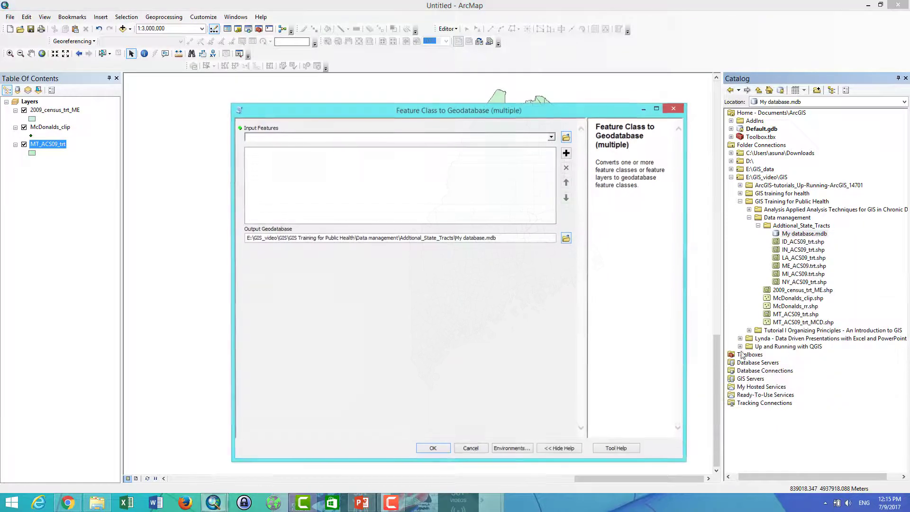
{"action": "left_click", "coordinate": [551, 137]}
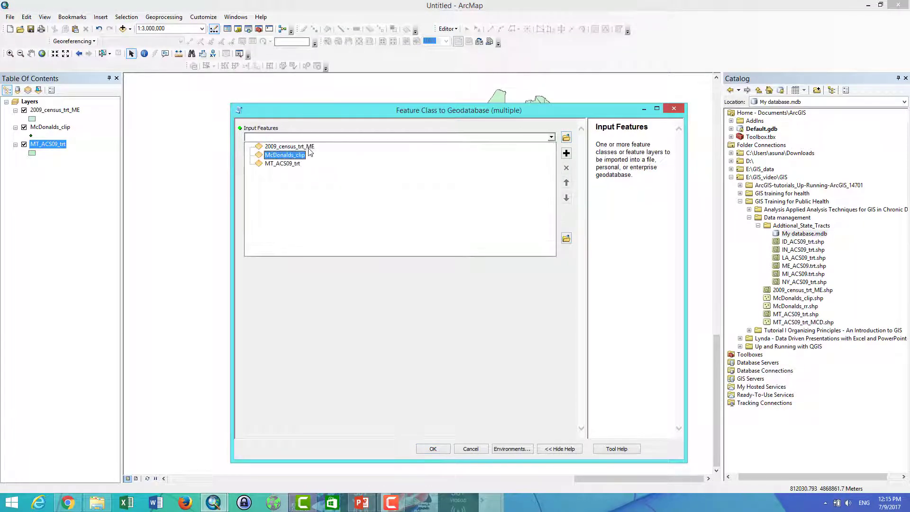
{"action": "left_click", "coordinate": [277, 147]}
{"action": "left_click", "coordinate": [551, 137]}
{"action": "left_click", "coordinate": [278, 155]}
{"action": "left_click", "coordinate": [551, 137]}
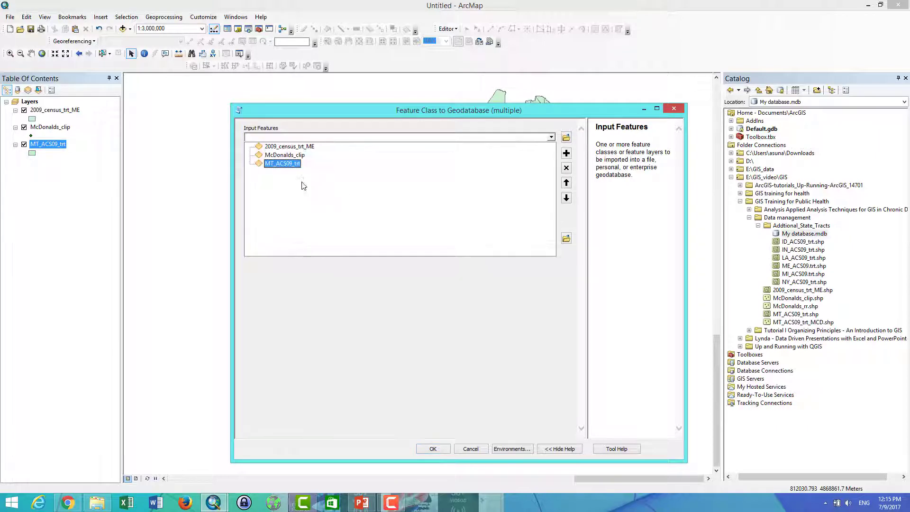
{"action": "left_click", "coordinate": [279, 163]}
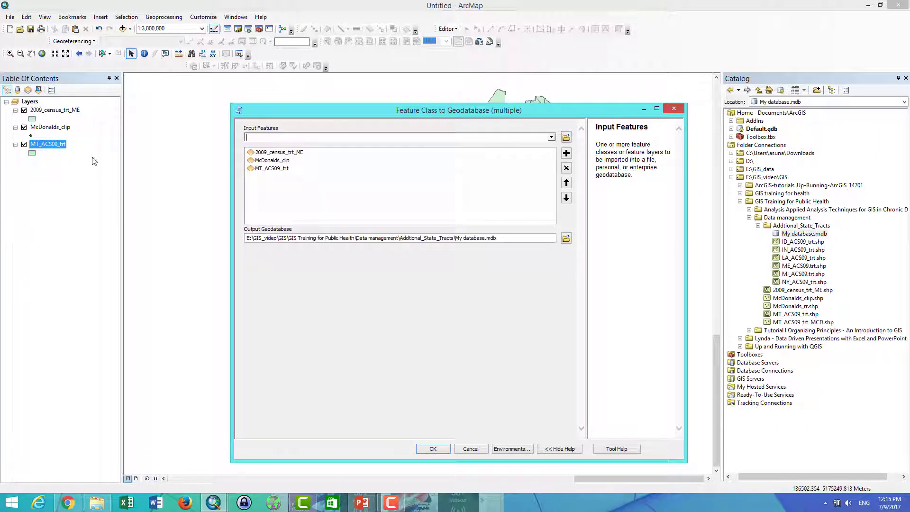
{"action": "left_click", "coordinate": [432, 448]}
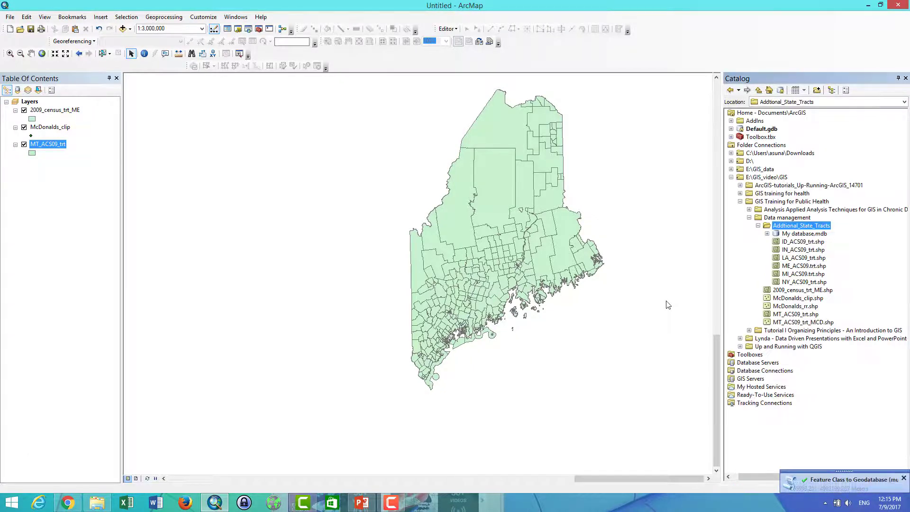
- Expand My database.mdb in the Catalog tree and look through its feature classes
{"action": "left_click", "coordinate": [767, 233]}
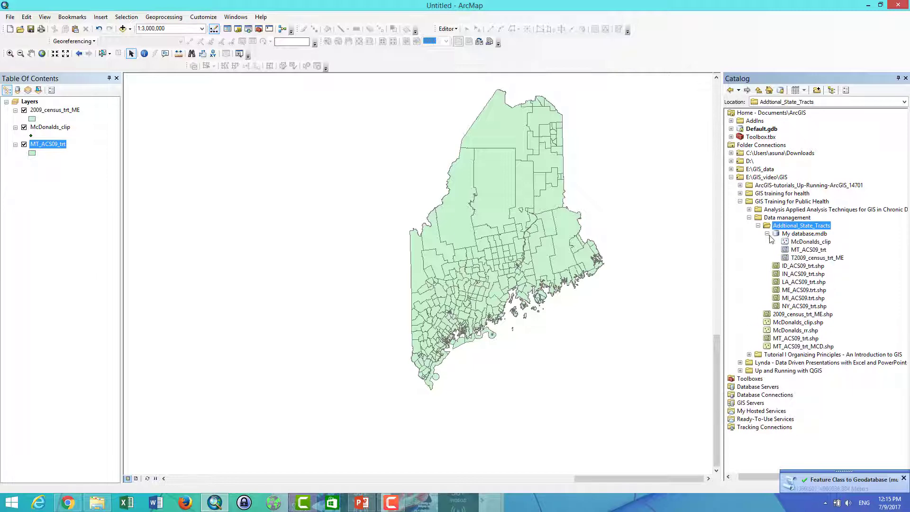
{"action": "left_click", "coordinate": [798, 249]}
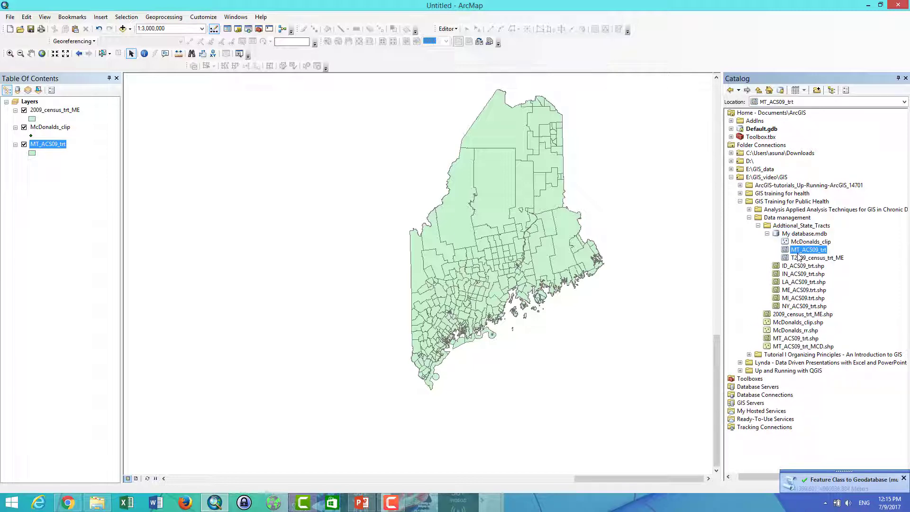
{"action": "left_click", "coordinate": [802, 258]}
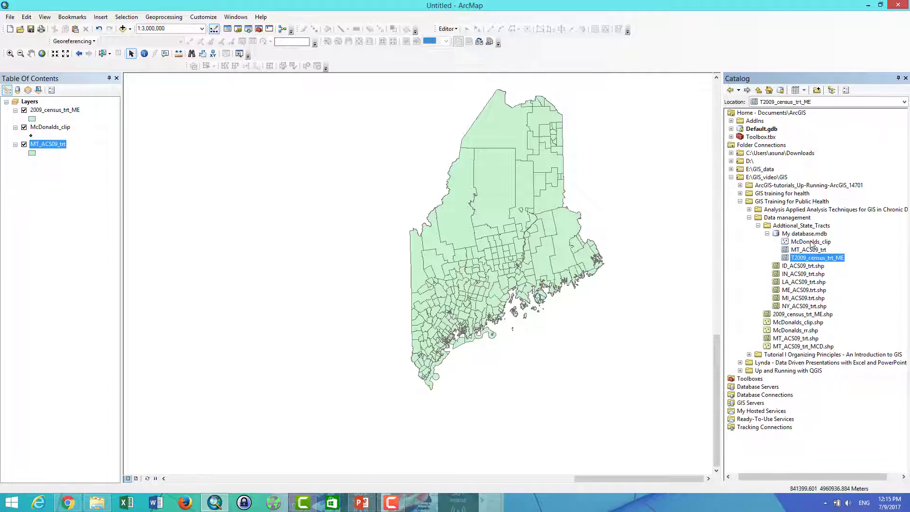
{"action": "left_click", "coordinate": [811, 242]}
{"action": "left_click", "coordinate": [811, 226]}
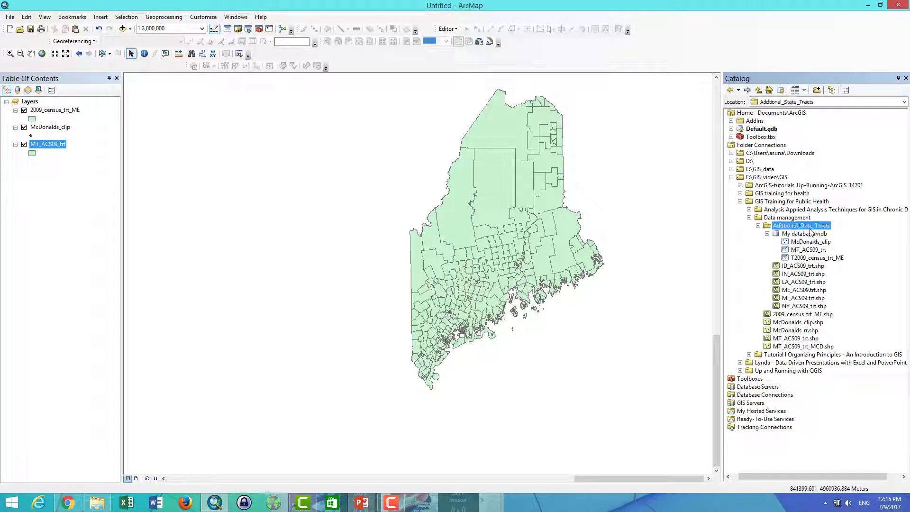
- Open the item description of My database.mdb and review its tags, summary, description, credits and use limitations
{"action": "left_click", "coordinate": [811, 234]}
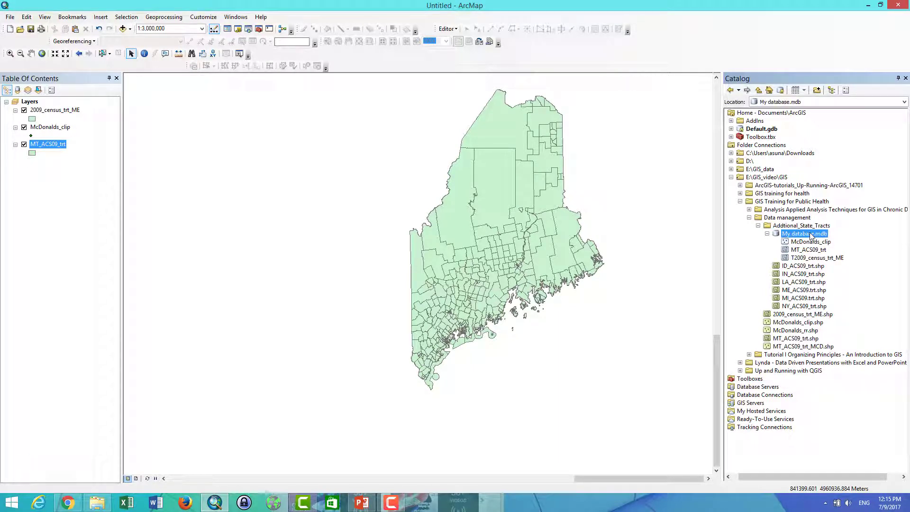
{"action": "right_click", "coordinate": [811, 236]}
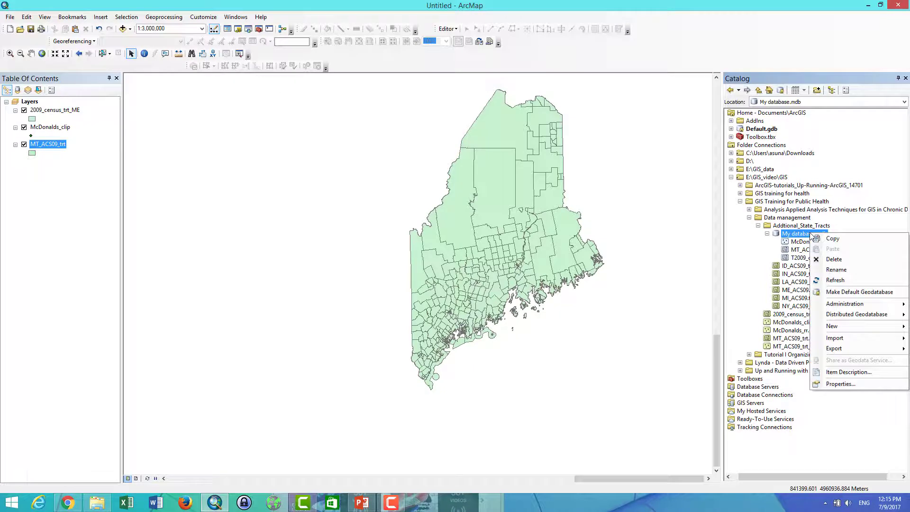
{"action": "left_click", "coordinate": [834, 372]}
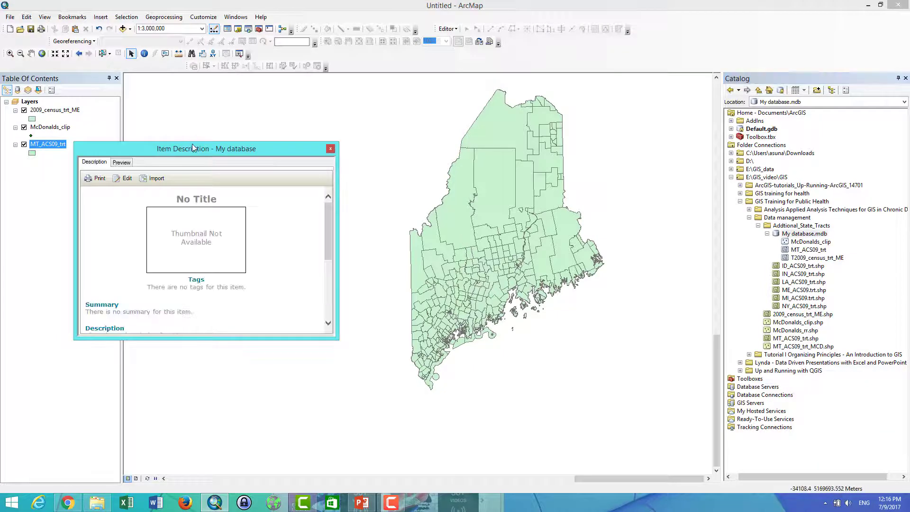
{"action": "left_click_drag", "start_coordinate": [192, 143], "coordinate": [307, 105]}
{"action": "scroll", "coordinate": [246, 199], "scroll_direction": "down", "scroll_amount": 5}
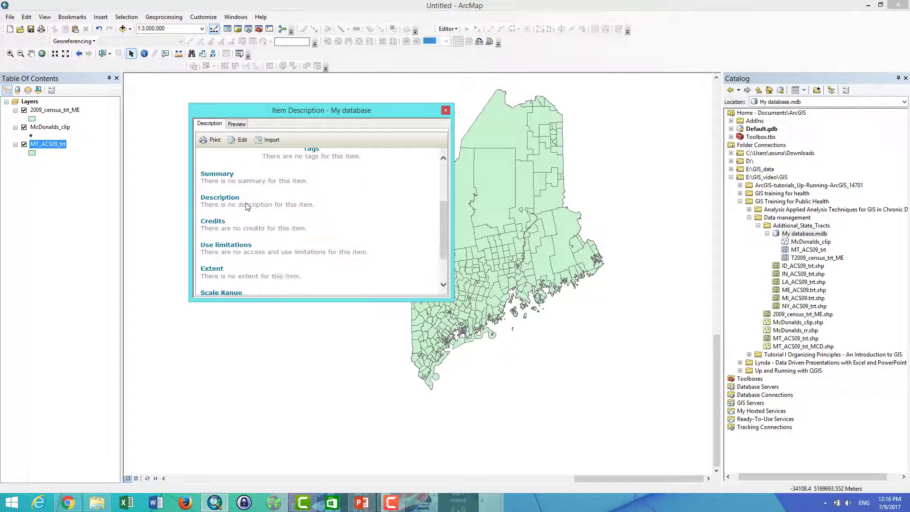
{"action": "scroll", "coordinate": [246, 206], "scroll_direction": "up", "scroll_amount": 5}
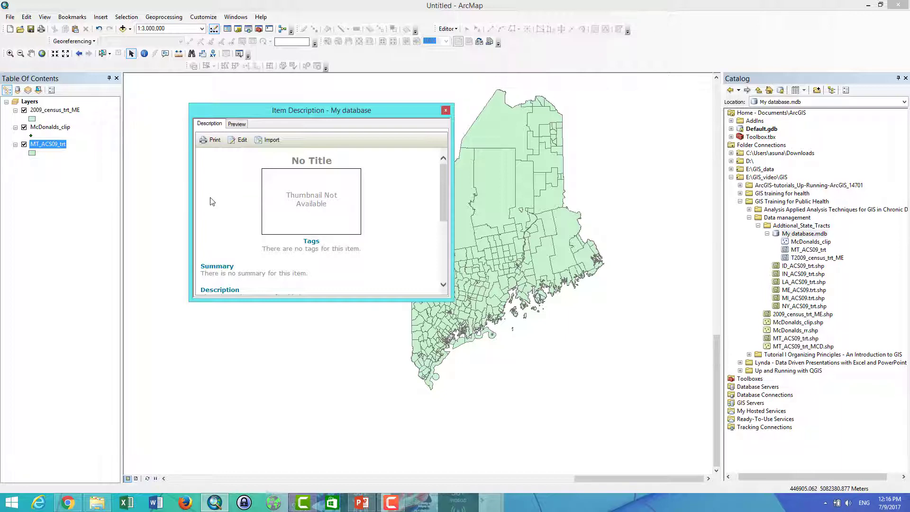
{"action": "scroll", "coordinate": [211, 202], "scroll_direction": "down", "scroll_amount": 3}
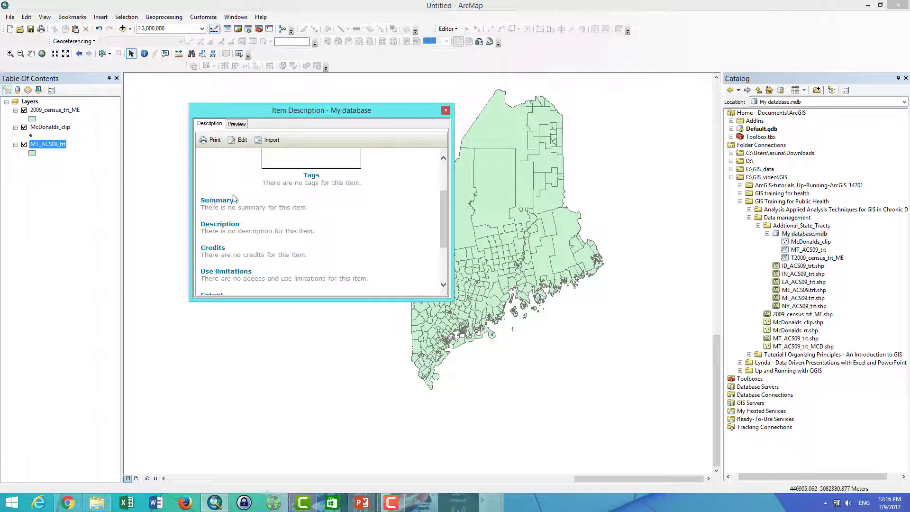
- Open the My database metadata for editing, review the title, thumbnail, tags, summary and credits fields, and close the item description
{"action": "left_click", "coordinate": [242, 143]}
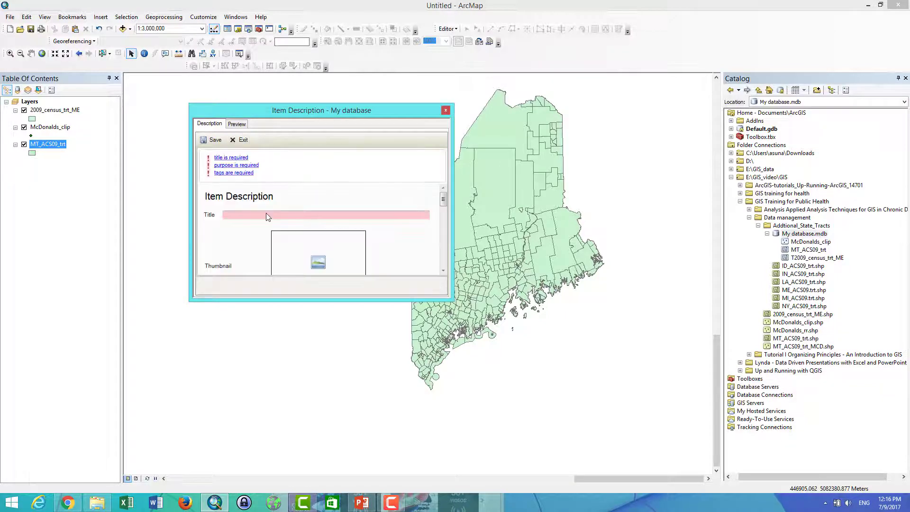
{"action": "scroll", "coordinate": [249, 209], "scroll_direction": "down", "scroll_amount": 2}
{"action": "scroll", "coordinate": [249, 206], "scroll_direction": "down", "scroll_amount": 2}
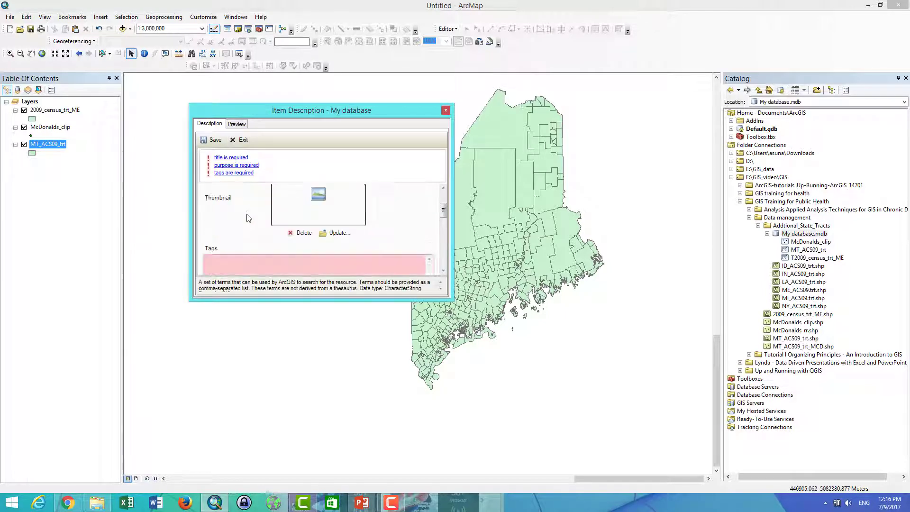
{"action": "scroll", "coordinate": [240, 220], "scroll_direction": "down", "scroll_amount": 5}
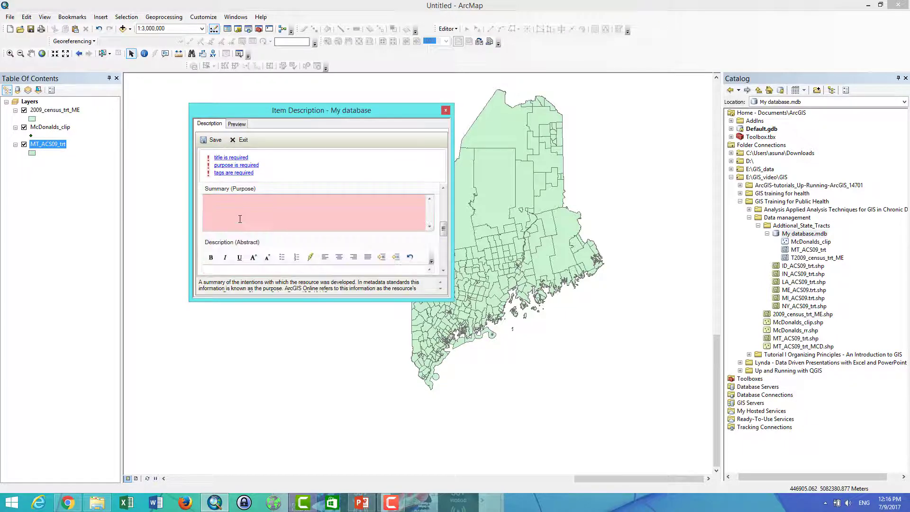
{"action": "scroll", "coordinate": [240, 222], "scroll_direction": "up", "scroll_amount": 4}
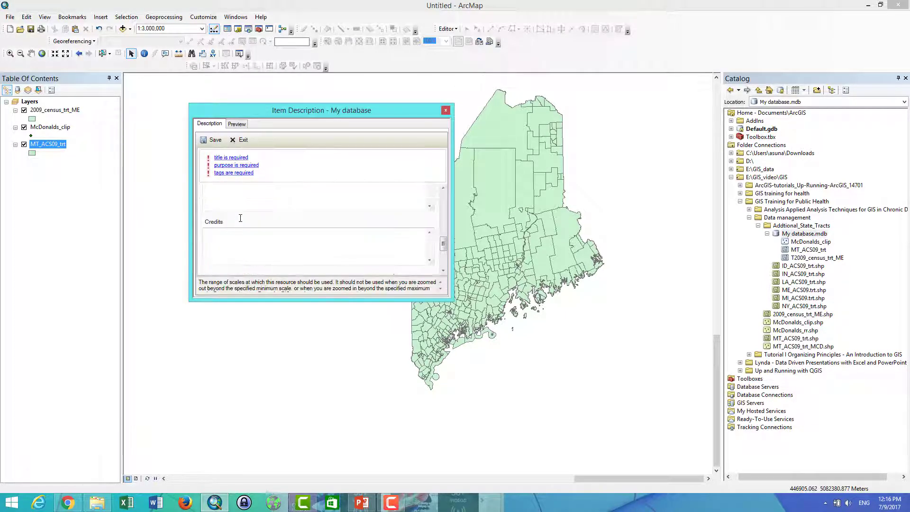
{"action": "scroll", "coordinate": [241, 223], "scroll_direction": "up", "scroll_amount": 3}
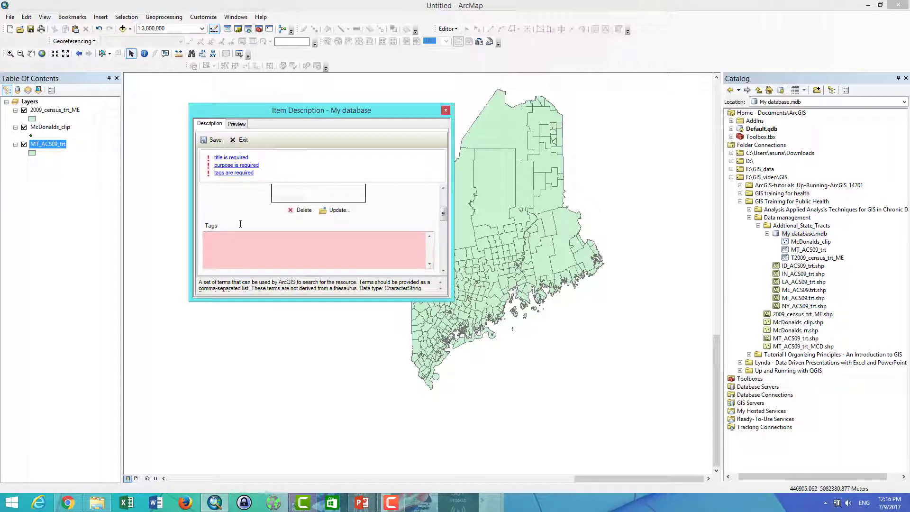
{"action": "scroll", "coordinate": [240, 224], "scroll_direction": "up", "scroll_amount": 2}
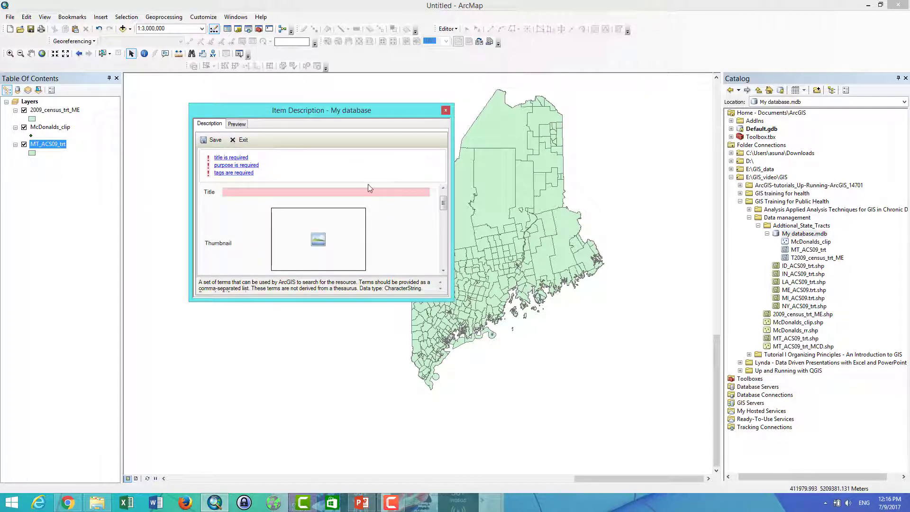
{"action": "left_click", "coordinate": [446, 110]}
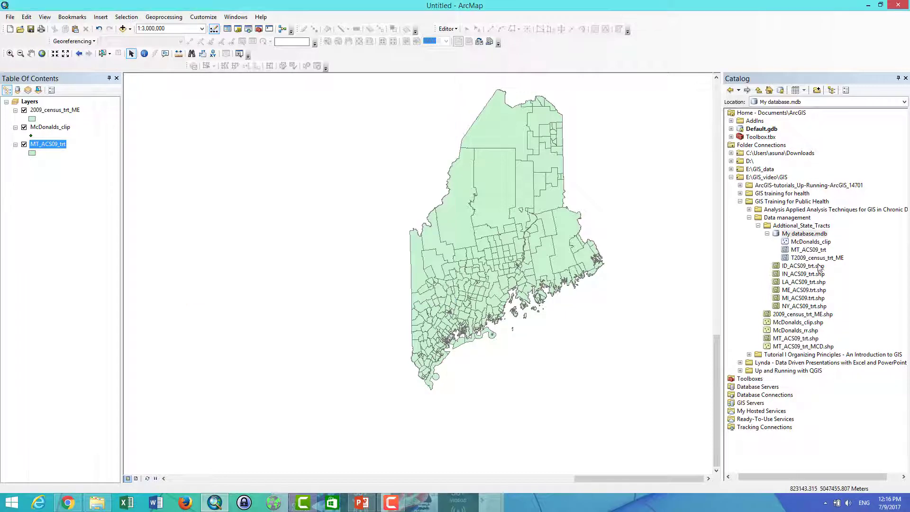
- Open the database properties of My database.mdb, review its general information and domains, and close them
{"action": "right_click", "coordinate": [809, 234]}
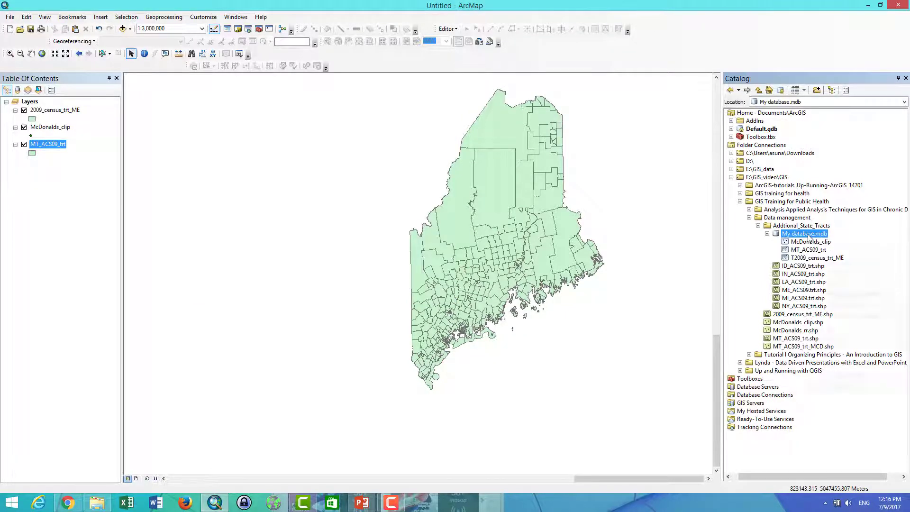
{"action": "left_click", "coordinate": [828, 386]}
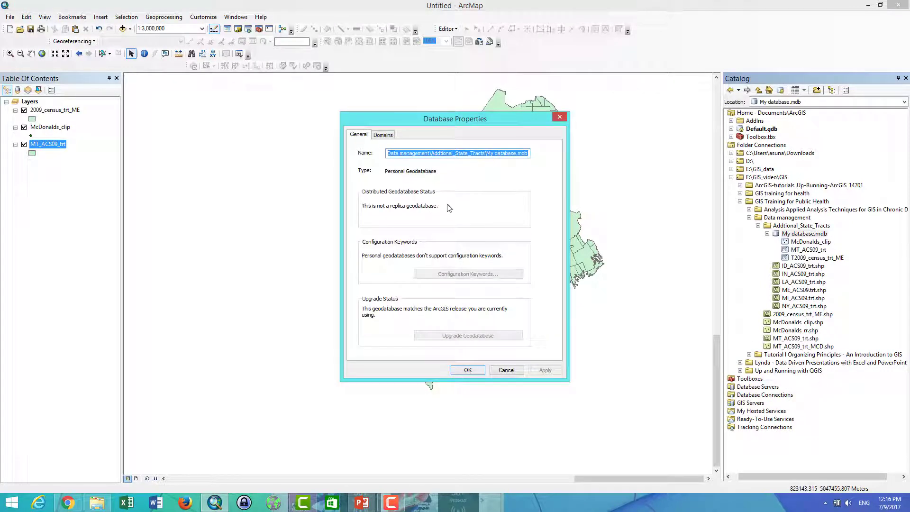
{"action": "left_click", "coordinate": [455, 156]}
{"action": "mouse_move", "coordinate": [420, 155]}
{"action": "left_mouse_down"}
{"action": "mouse_move", "coordinate": [372, 154]}
{"action": "mouse_move", "coordinate": [545, 154]}
{"action": "left_mouse_up"}
{"action": "left_click", "coordinate": [509, 155]}
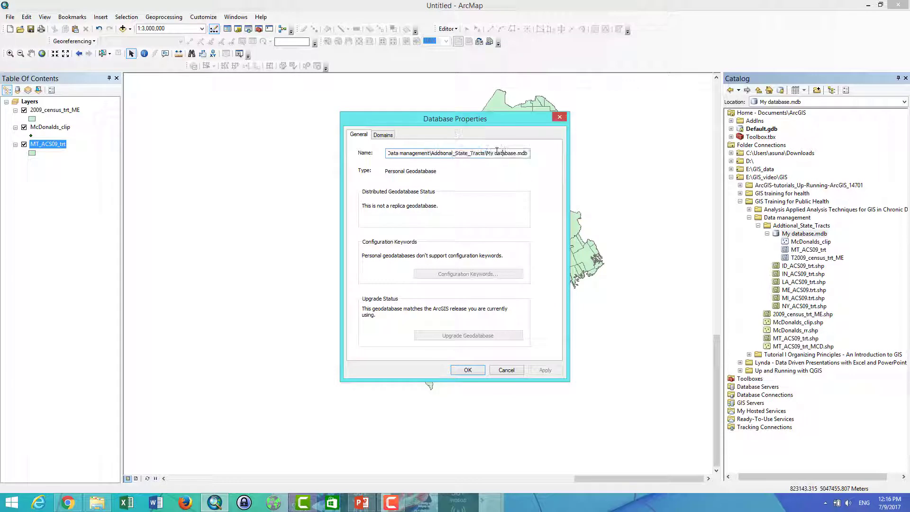
{"action": "left_click_drag", "start_coordinate": [488, 154], "coordinate": [384, 139]}
{"action": "left_click", "coordinate": [383, 136]}
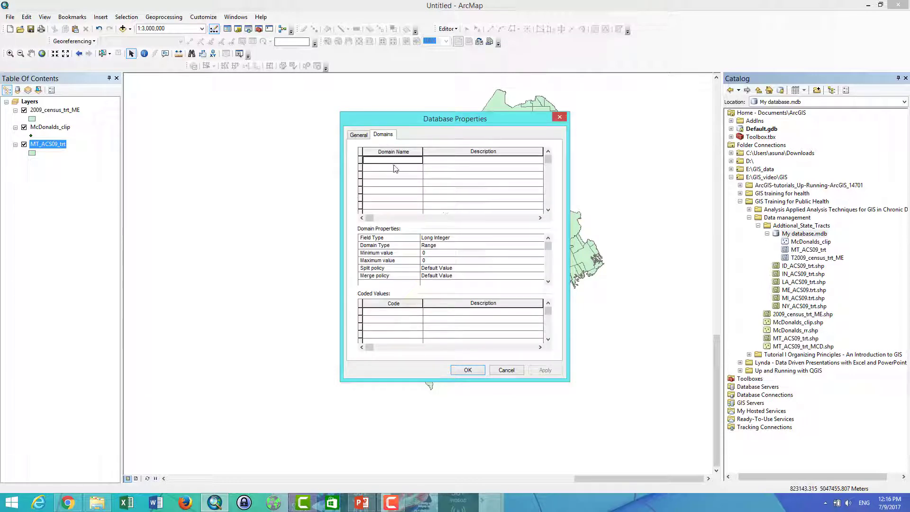
{"action": "left_click", "coordinate": [559, 117]}
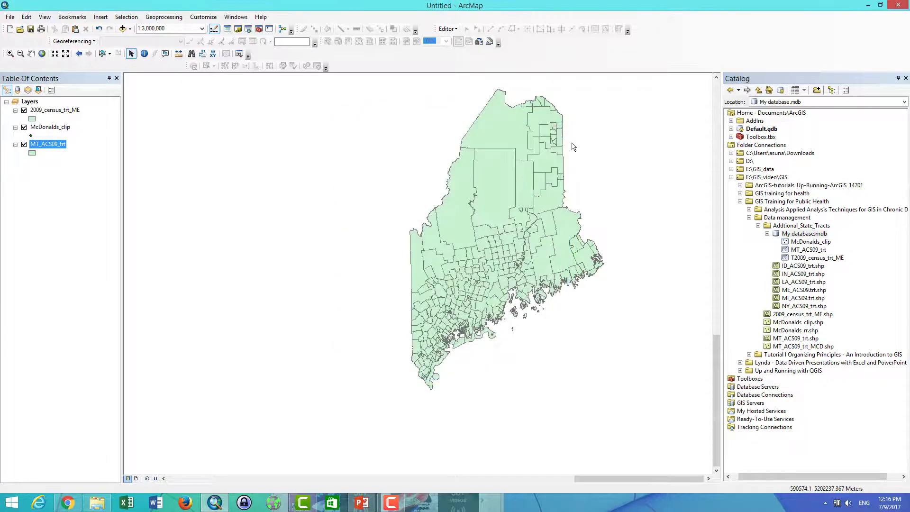
- Add the McDonalds_clip feature class from My database.mdb to the map and move its layer above all the others
{"action": "left_click", "coordinate": [803, 242]}
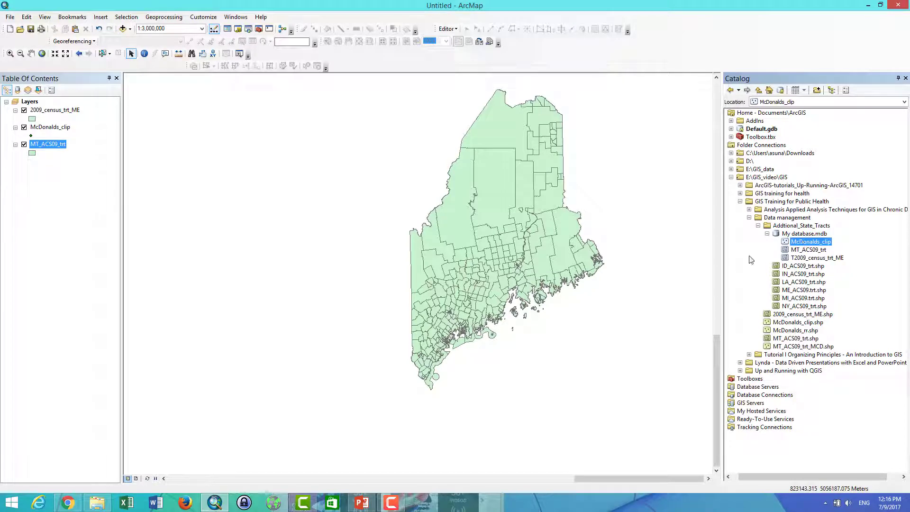
{"action": "left_click_drag", "start_coordinate": [800, 240], "coordinate": [98, 202]}
{"action": "left_click", "coordinate": [533, 330]}
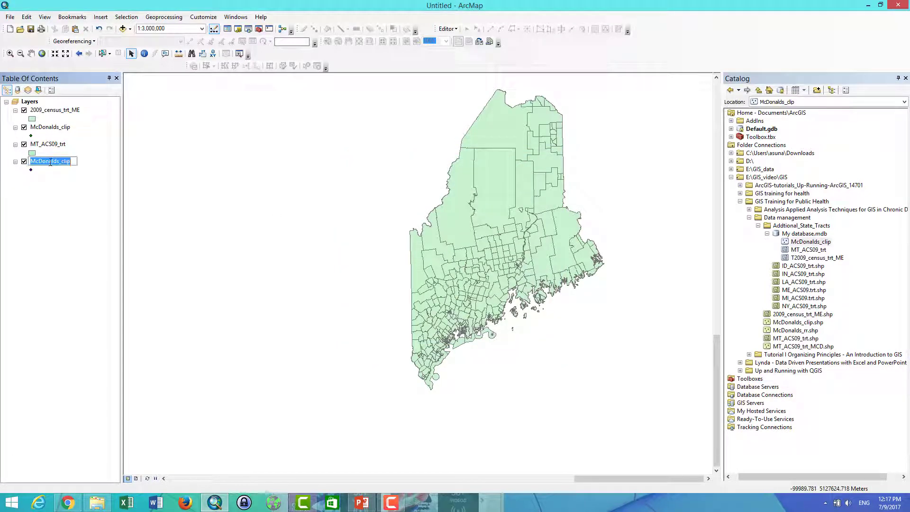
{"action": "left_click", "coordinate": [49, 181]}
{"action": "left_click_drag", "start_coordinate": [50, 163], "coordinate": [49, 105]}
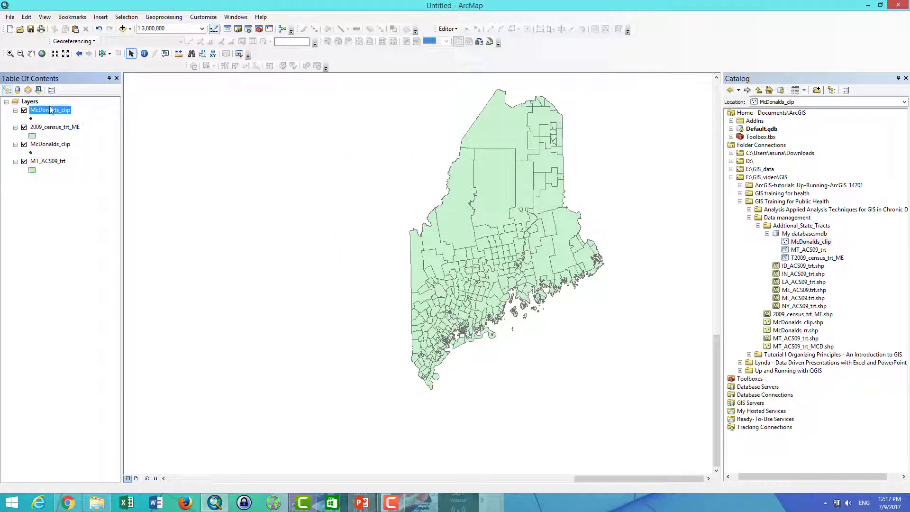
- Zoom the map to the extent of the topmost McDonalds_clip layer
{"action": "right_click", "coordinate": [42, 112]}
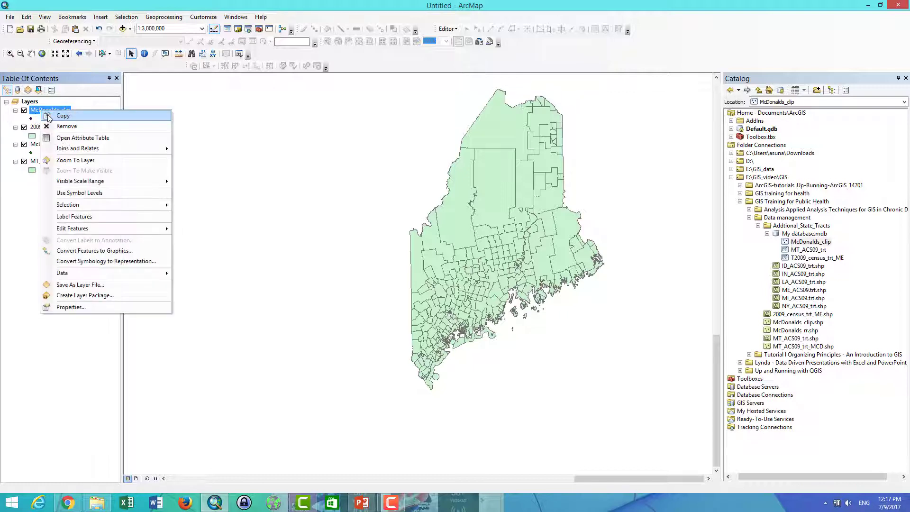
{"action": "left_click", "coordinate": [42, 112]}
{"action": "right_click", "coordinate": [42, 112]}
{"action": "left_click", "coordinate": [82, 162]}
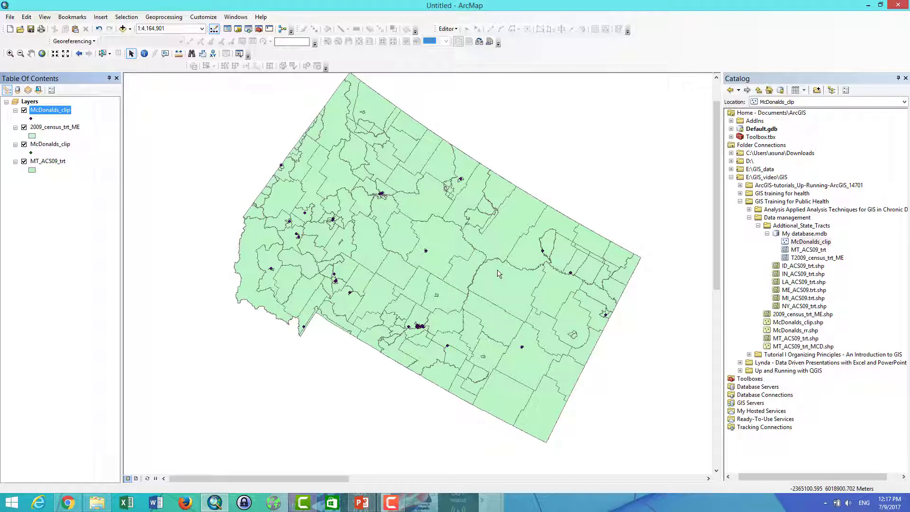
- Open the export of My database.mdb to multiple shapefiles, review its input features and output folder settings, and close it without exporting
{"action": "left_click", "coordinate": [809, 234]}
{"action": "right_click", "coordinate": [810, 234]}
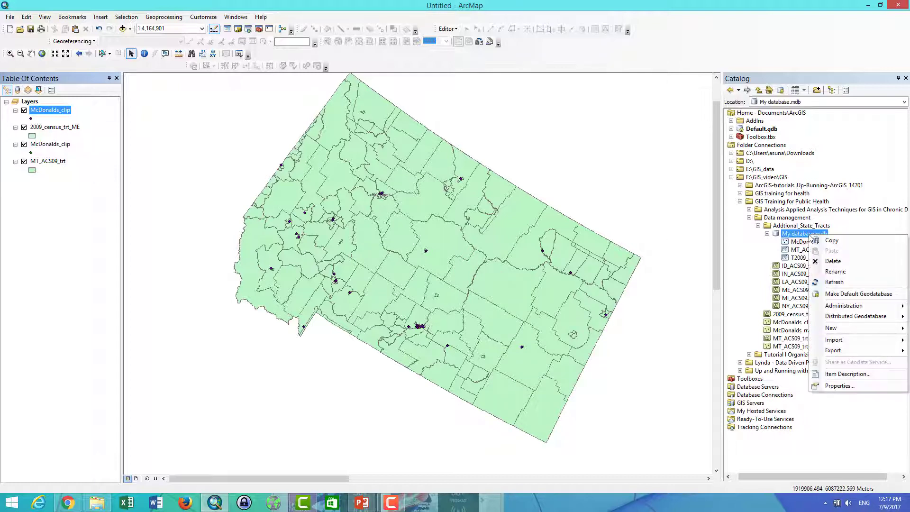
{"action": "mouse_move", "coordinate": [833, 352]}
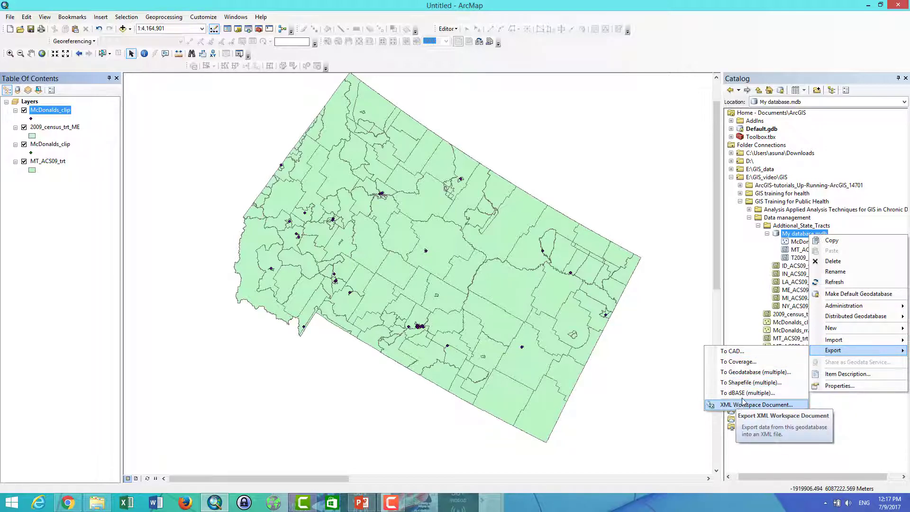
{"action": "left_click", "coordinate": [750, 382]}
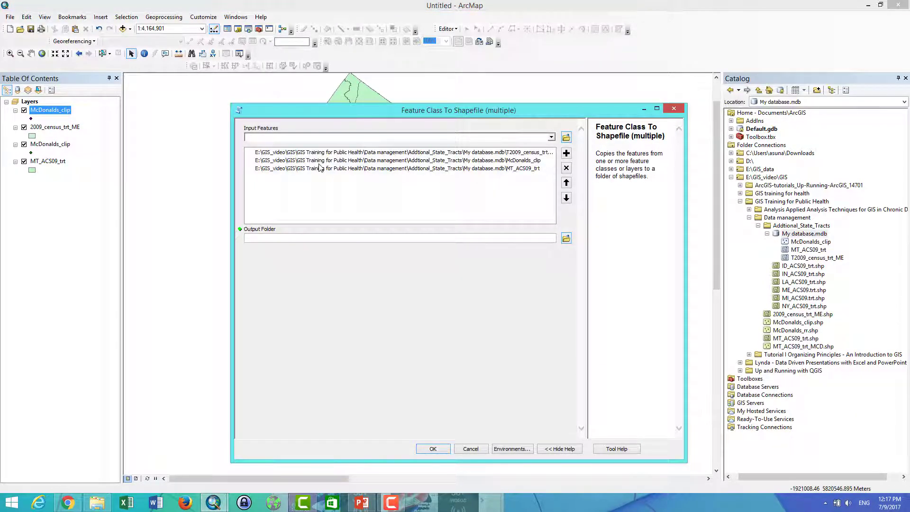
{"action": "left_click", "coordinate": [328, 154]}
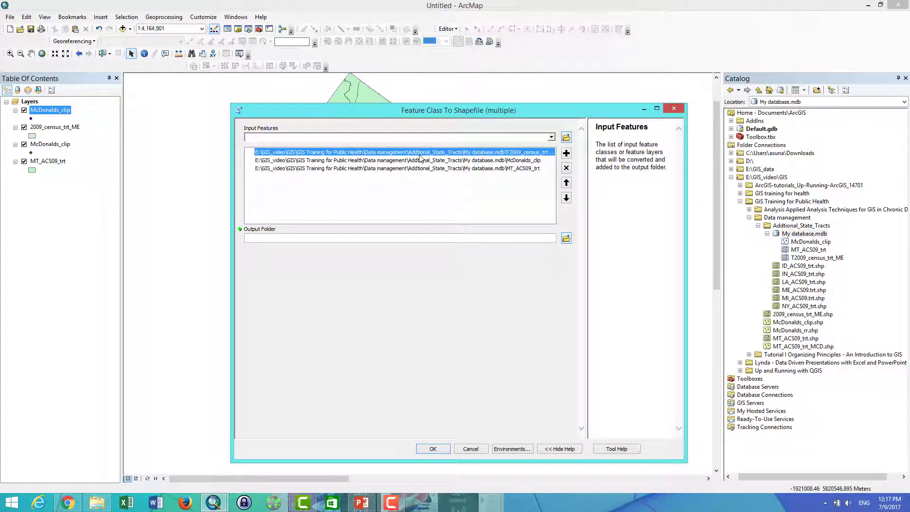
{"action": "left_click", "coordinate": [392, 191]}
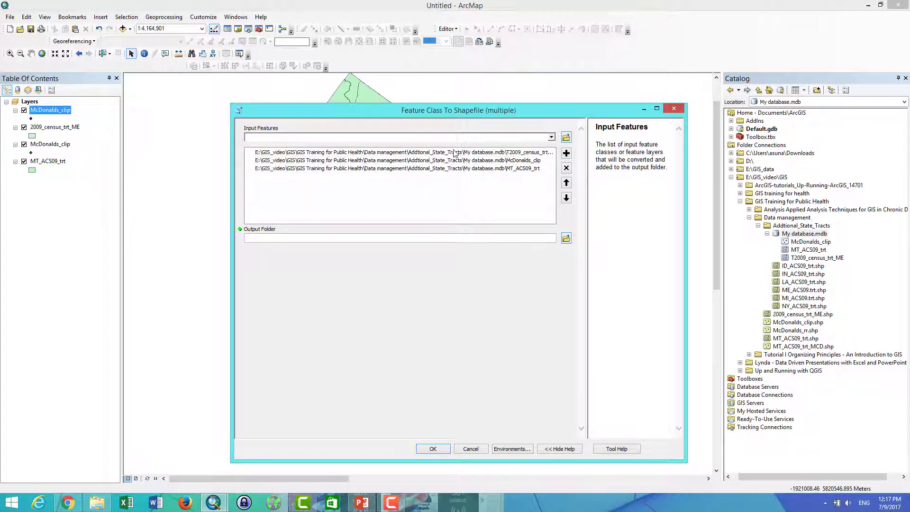
{"action": "left_click", "coordinate": [567, 238]}
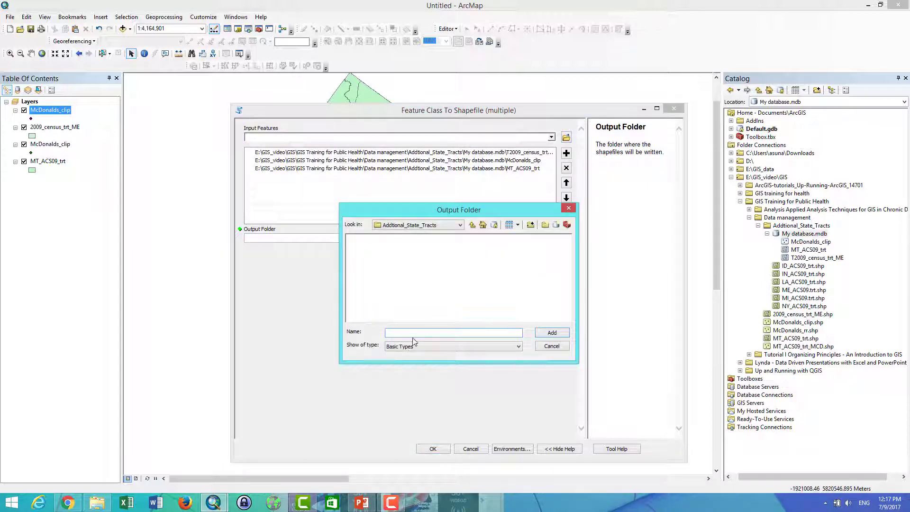
{"action": "left_click", "coordinate": [413, 346]}
{"action": "left_click", "coordinate": [421, 334]}
{"action": "left_click", "coordinate": [568, 207]}
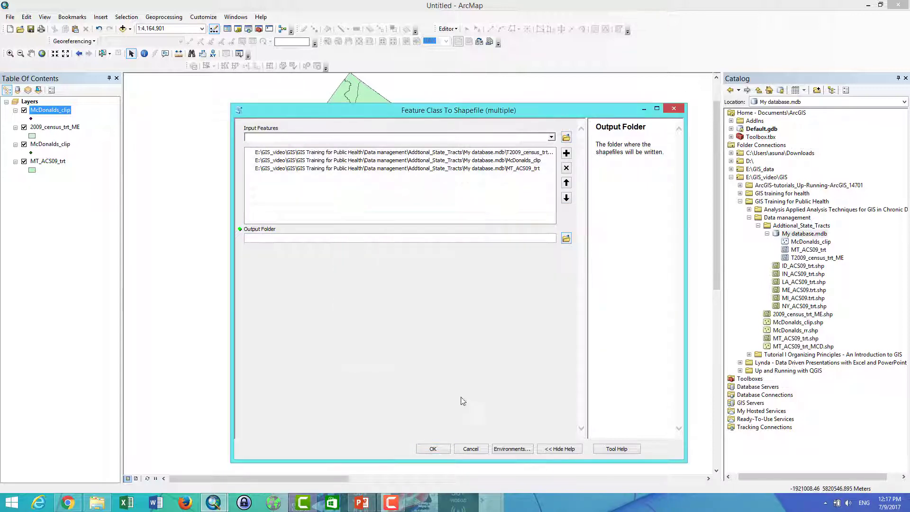
{"action": "left_click", "coordinate": [673, 108]}
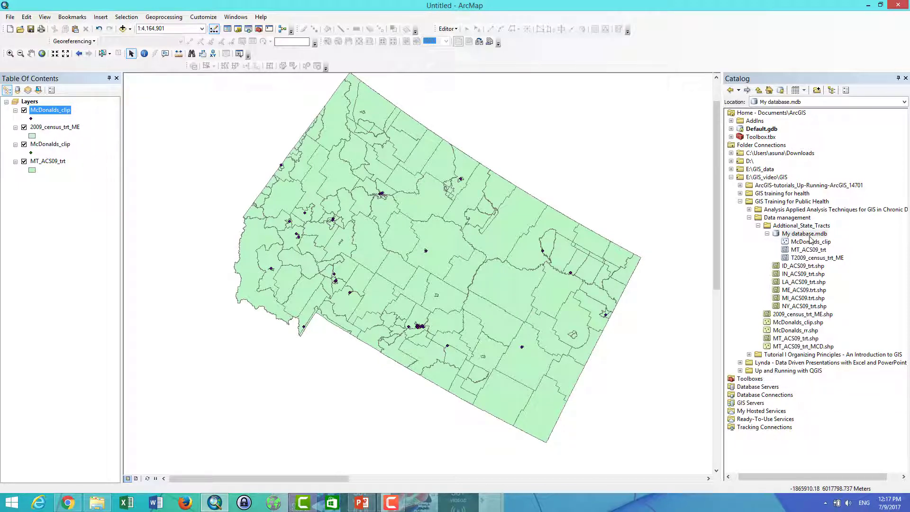
- Open the data export of the topmost McDonalds_clip layer, review the output location, name and Shapefile save type, and cancel the export
{"action": "right_click", "coordinate": [58, 113]}
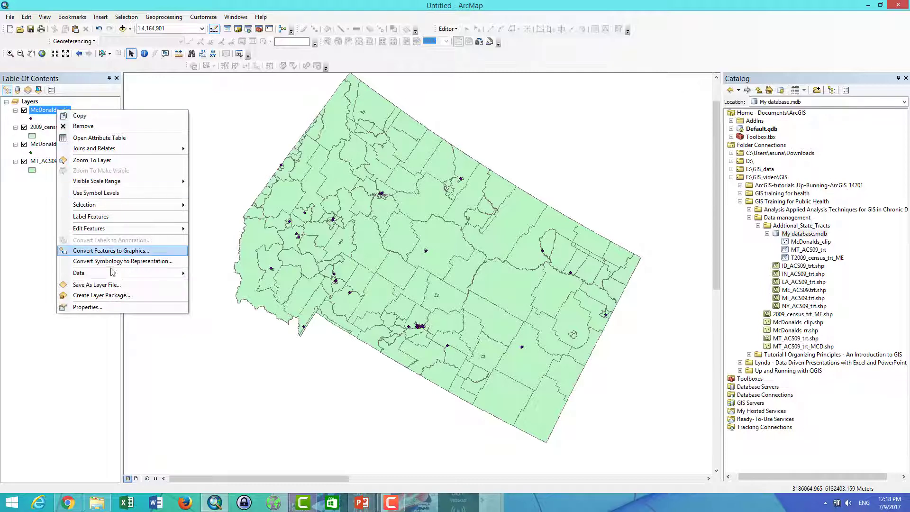
{"action": "mouse_move", "coordinate": [114, 274]}
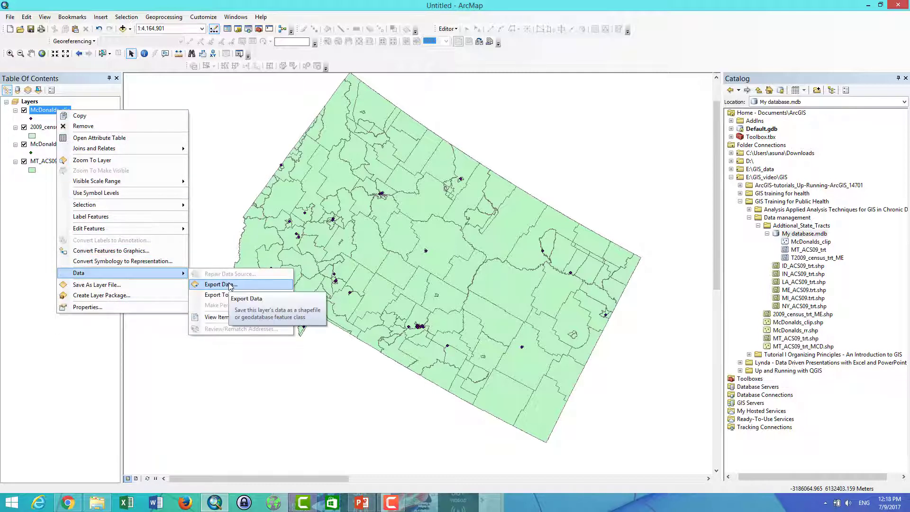
{"action": "left_click", "coordinate": [231, 286]}
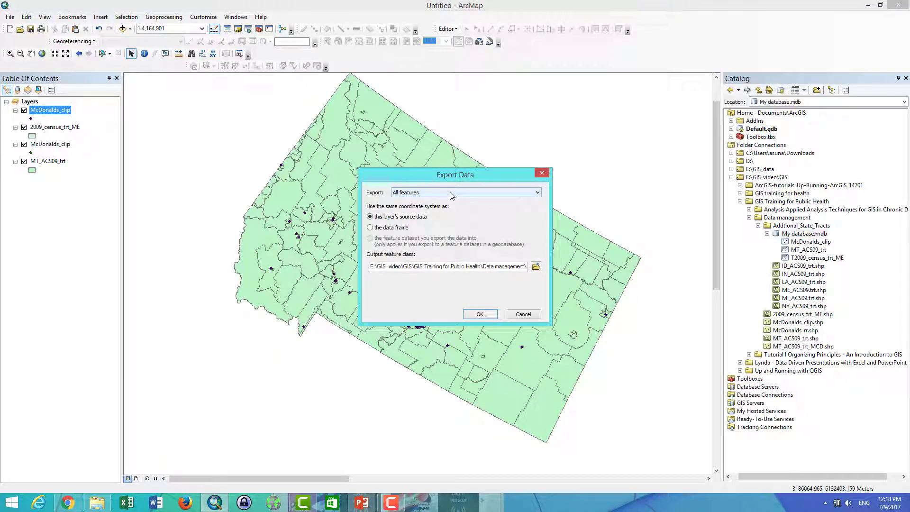
{"action": "left_click", "coordinate": [535, 266]}
{"action": "left_click", "coordinate": [444, 310]}
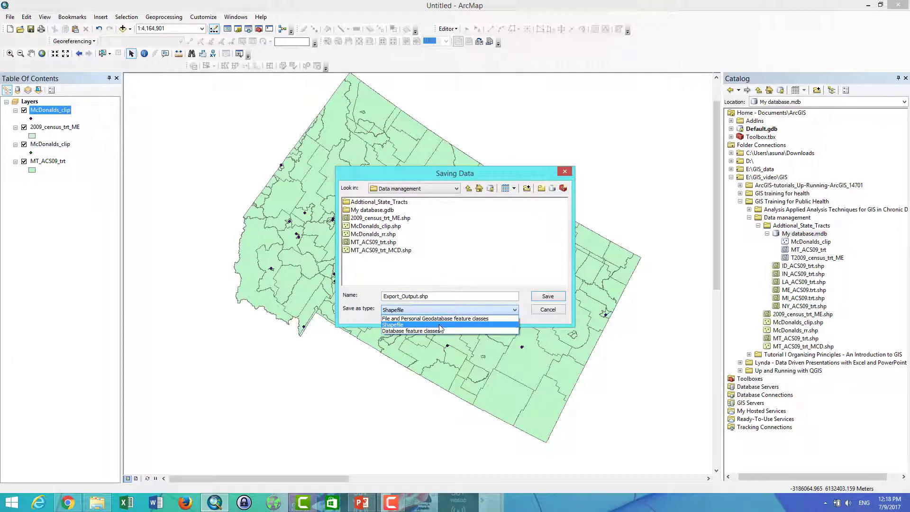
{"action": "left_click", "coordinate": [439, 325]}
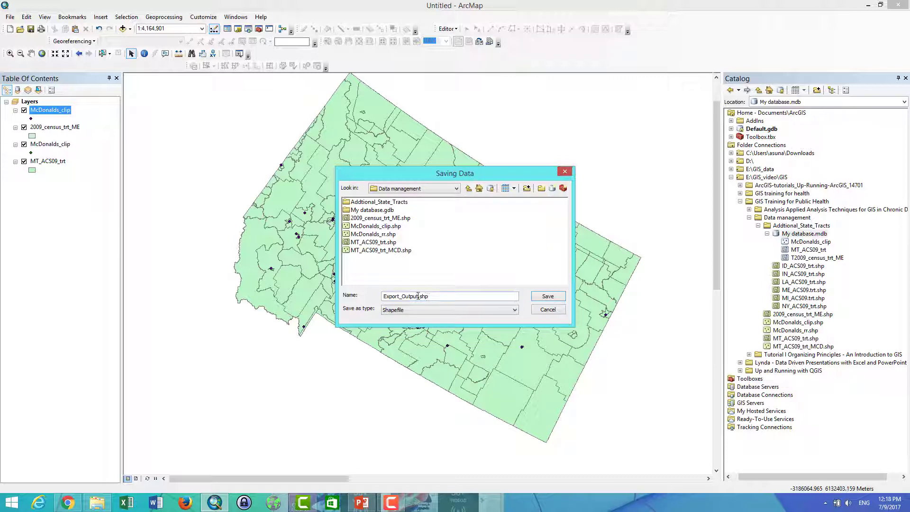
{"action": "left_click_drag", "start_coordinate": [418, 297], "coordinate": [384, 298]}
{"action": "left_click", "coordinate": [545, 310]}
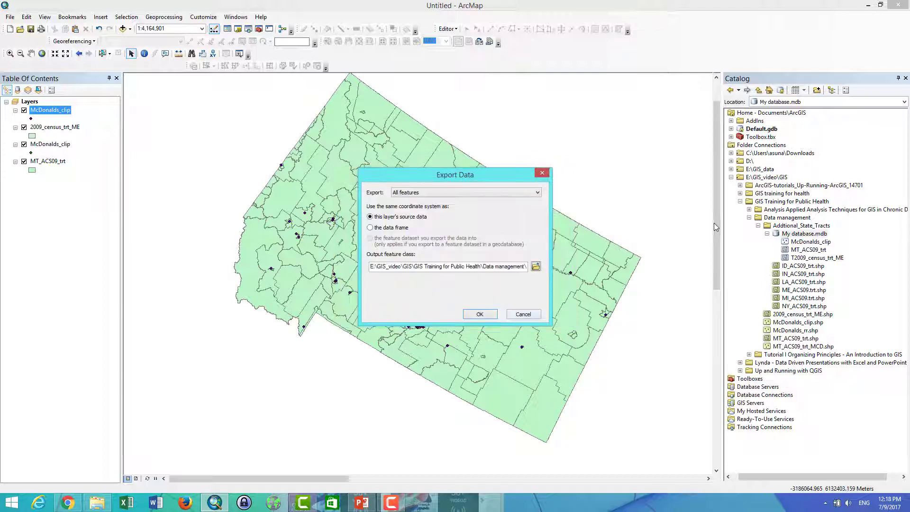
{"action": "left_click", "coordinate": [542, 173]}
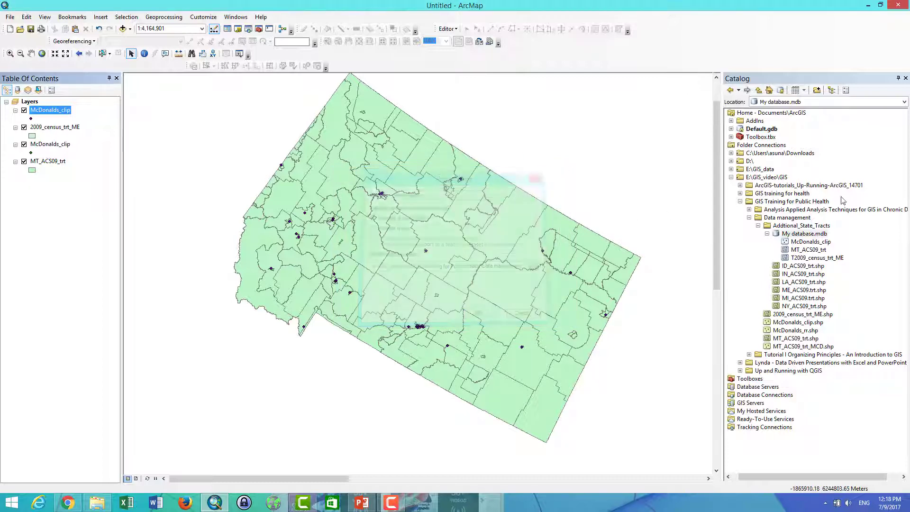
- Delete the McDonalds_clip feature class from My database.mdb
{"action": "left_click", "coordinate": [800, 251]}
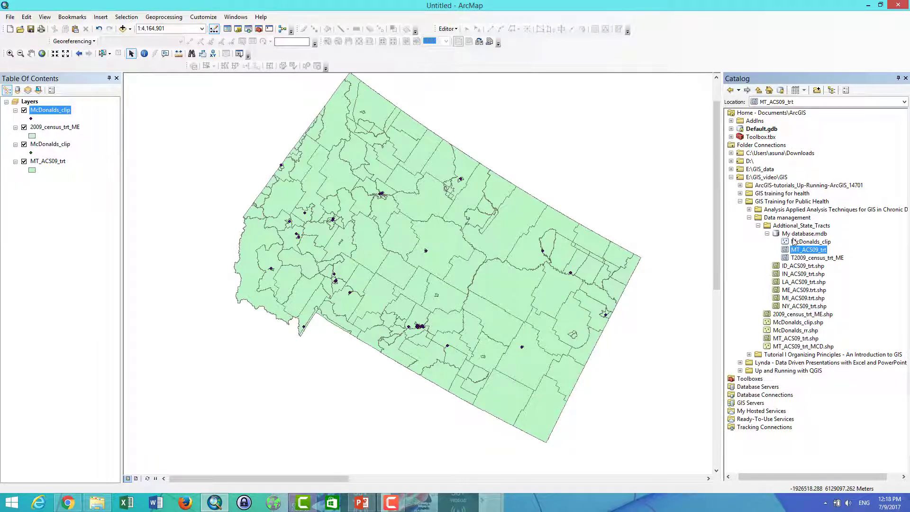
{"action": "left_click", "coordinate": [799, 235]}
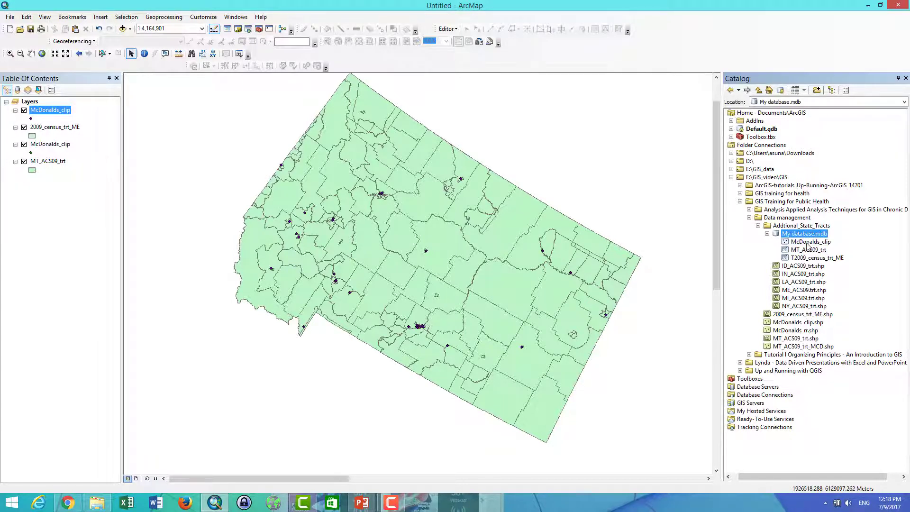
{"action": "left_click", "coordinate": [805, 242]}
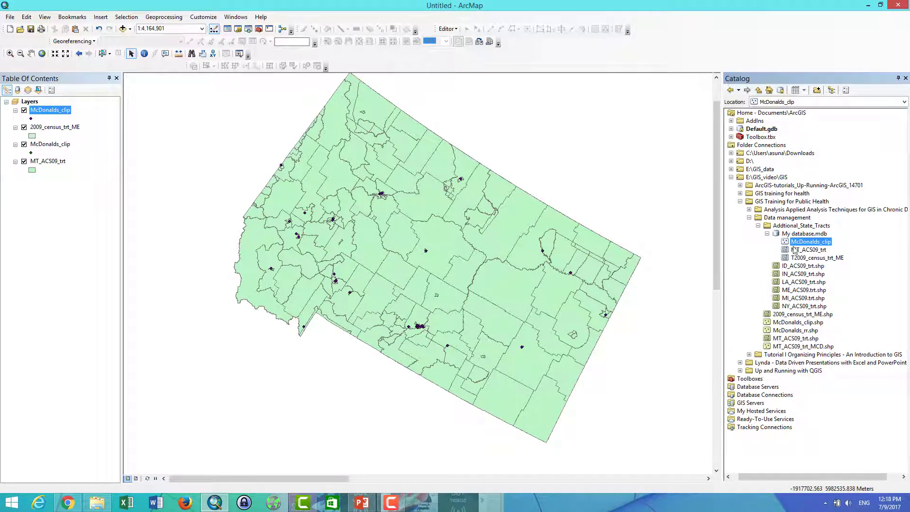
{"action": "right_click", "coordinate": [801, 244]}
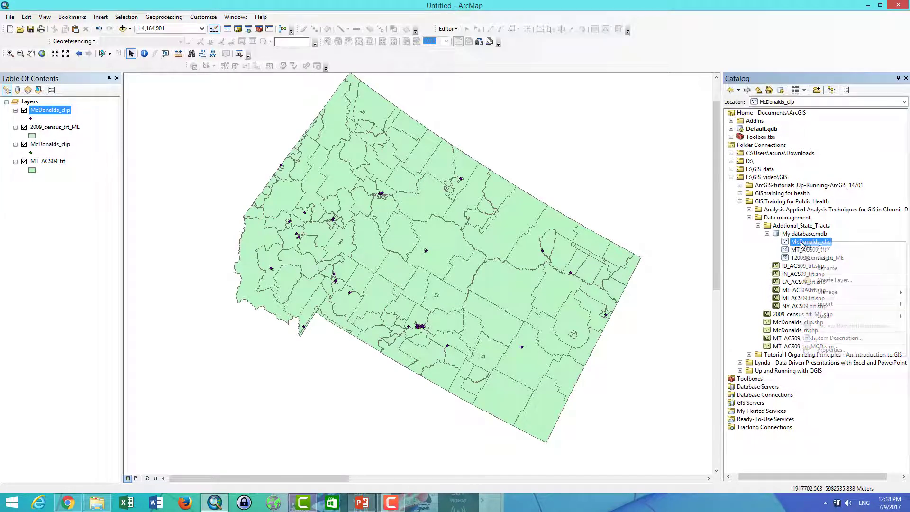
{"action": "left_click", "coordinate": [817, 259]}
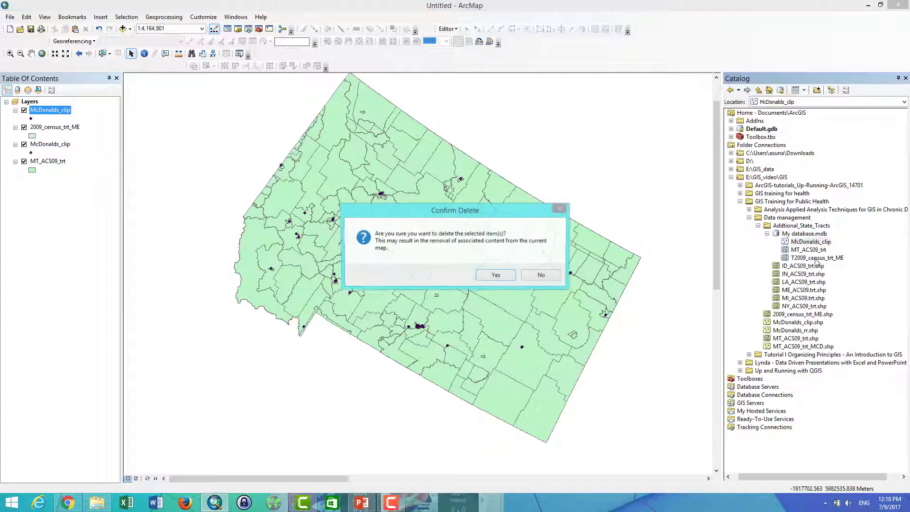
{"action": "left_click", "coordinate": [495, 275]}
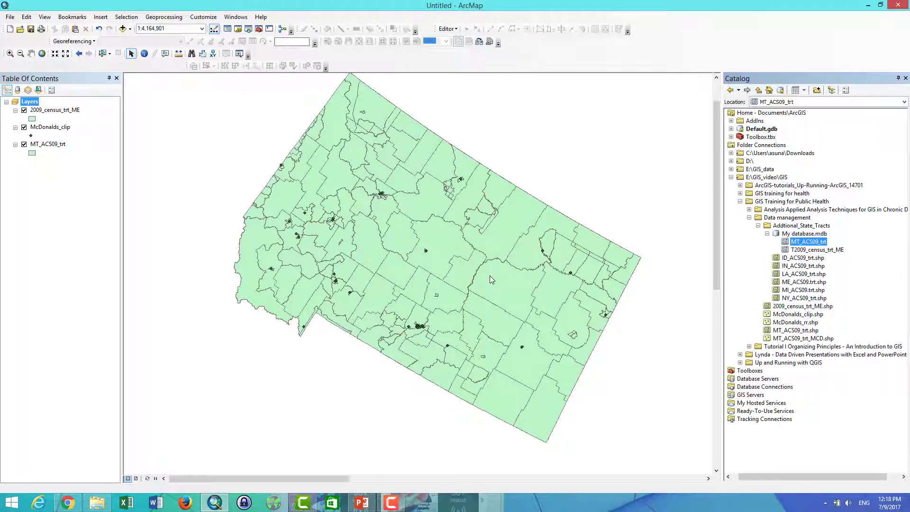
{"action": "left_click", "coordinate": [390, 505]}
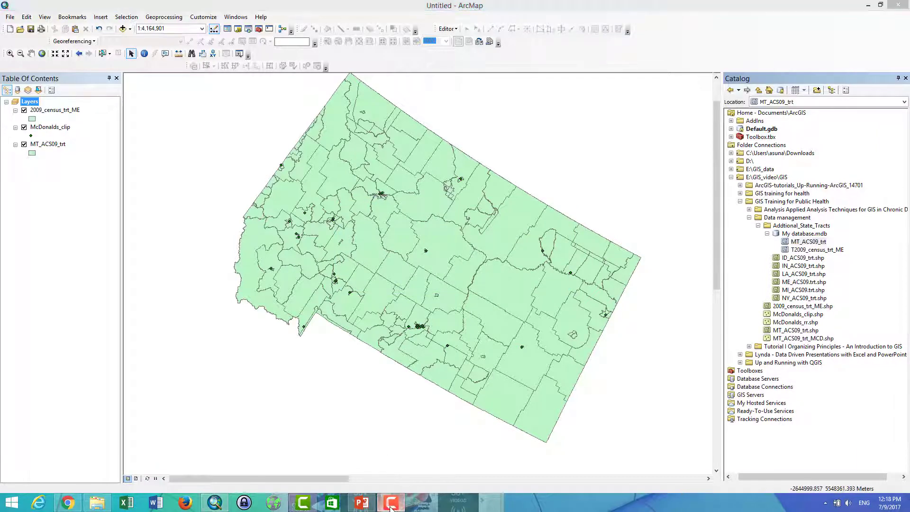